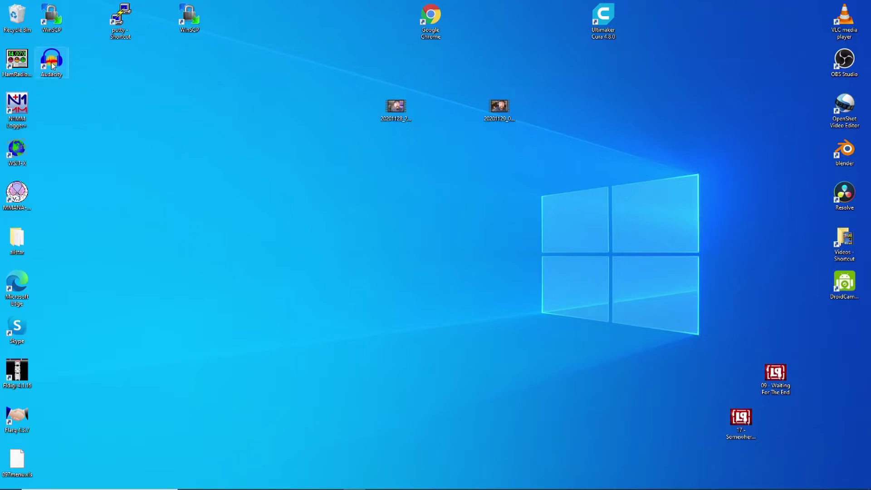
- Drag the Audacity shortcut from the desktop's left column to the centre of the screen
left_click_drag(52, 64, 331, 240)
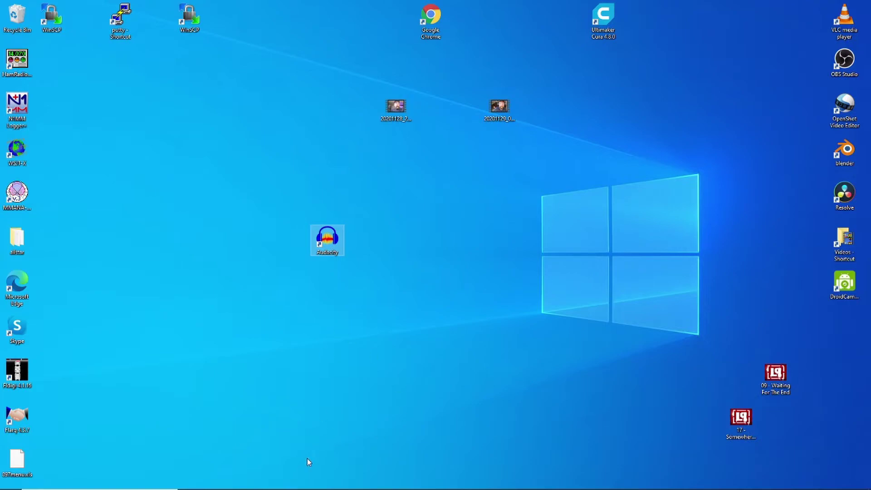
- In PuTTY, change into /etc/asterisk/local and list it to check cut.ul and cut.wav are gone
left_click(287, 480)
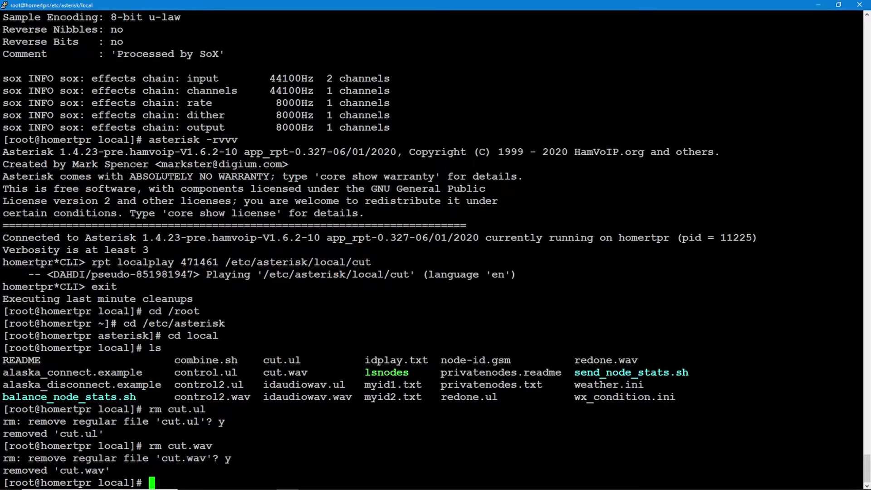
type("cd /etc/aster")
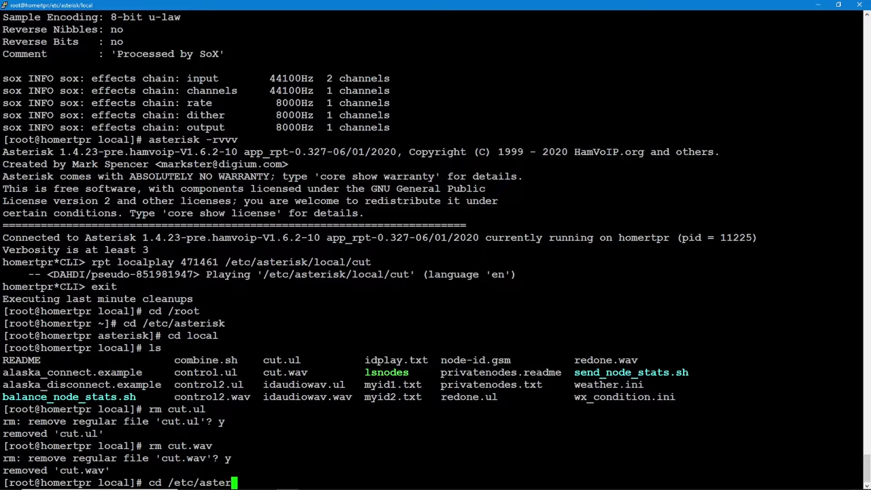
type("isk/local")
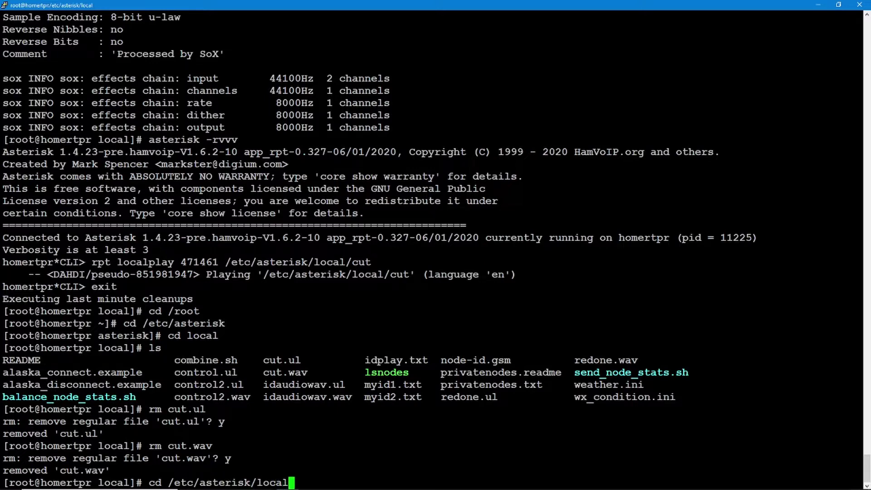
key("Return")
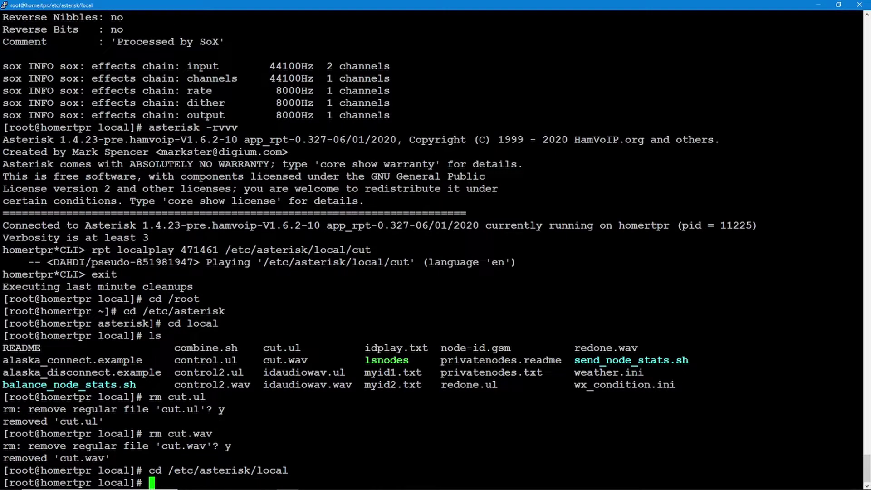
type("ls")
key("Return")
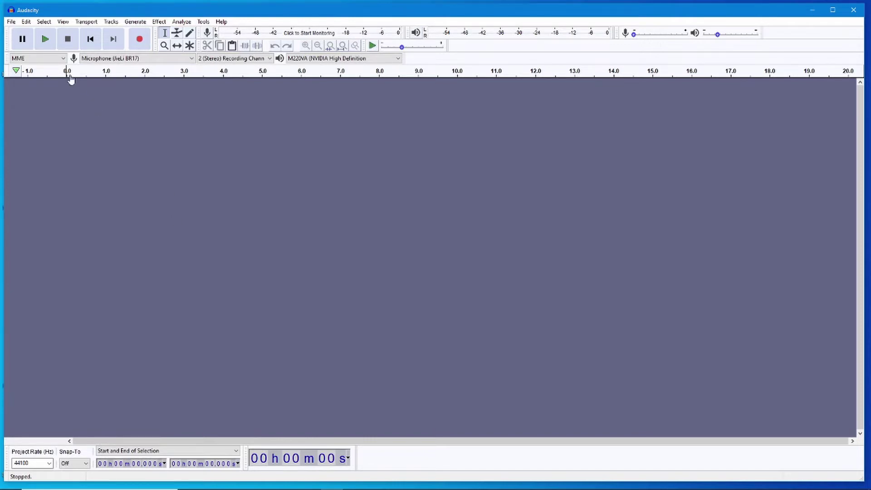
- Review Audacity's File > Export format options, then minimize Audacity
left_click(12, 23)
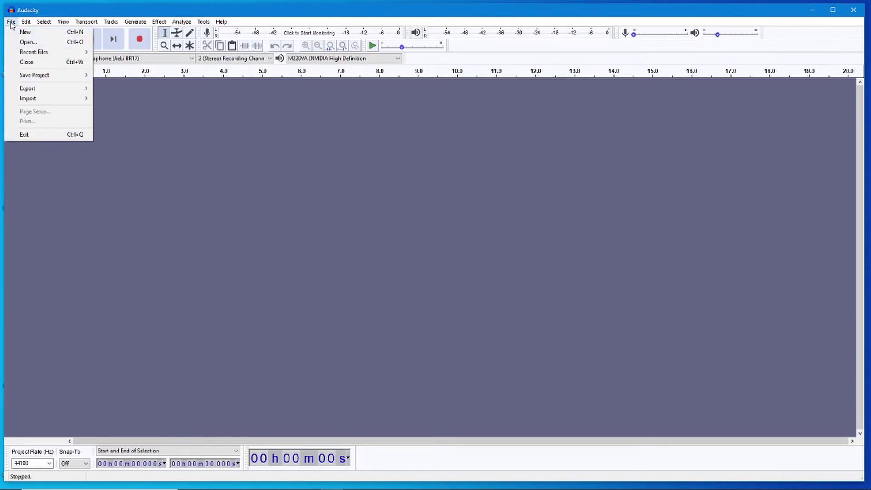
mouse_move(26, 92)
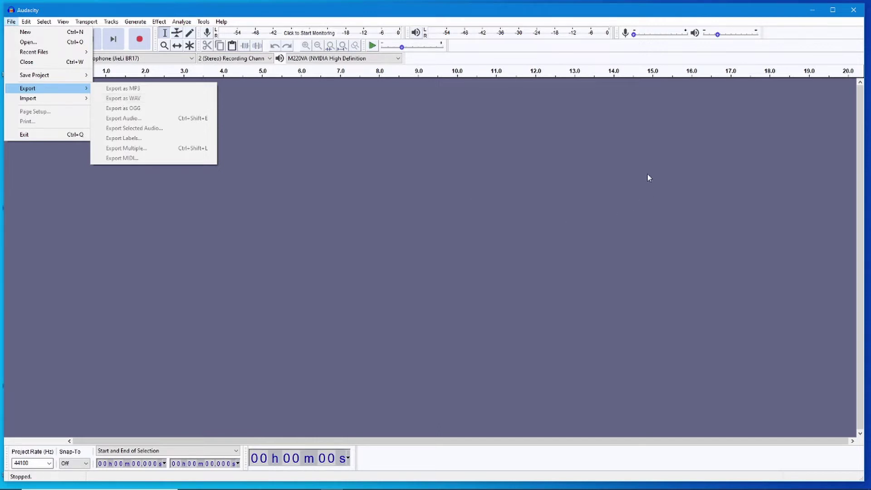
left_click(813, 10)
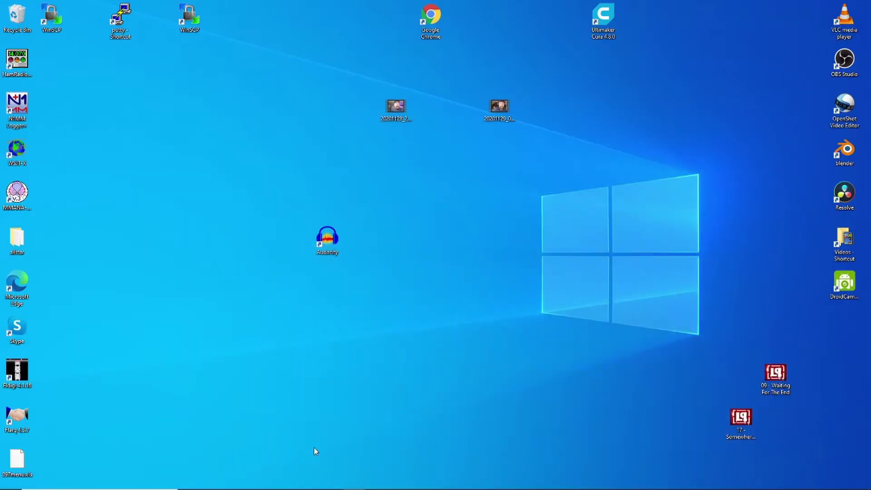
- Upload cut.wav from the local Music folder to /etc/asterisk/local with WinSCP, then minimize WinSCP
mouse_move(312, 487)
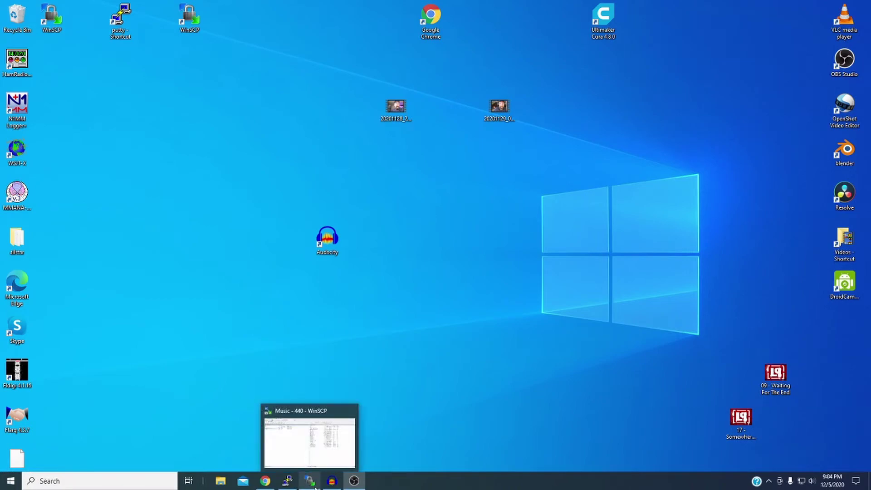
left_click(313, 483)
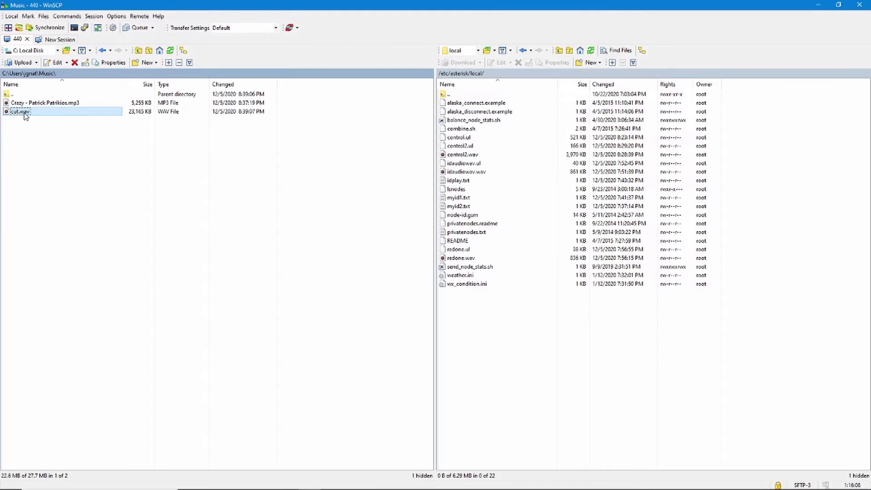
left_click_drag(25, 116, 477, 317)
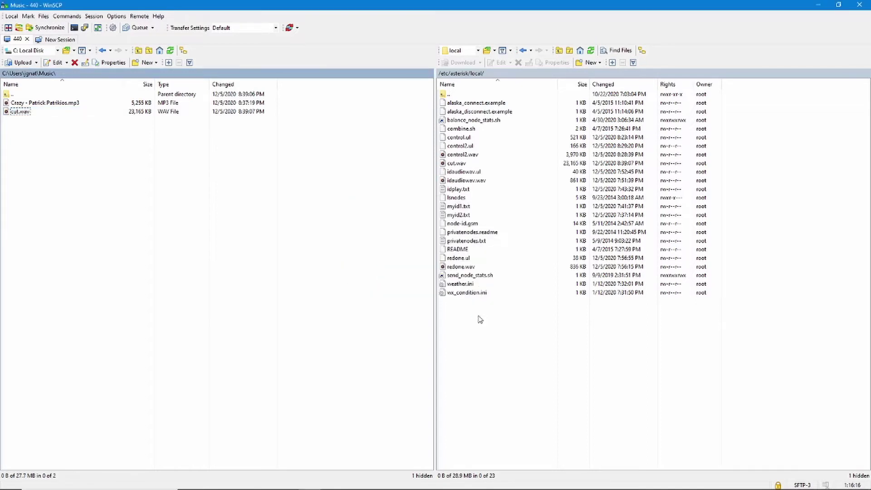
left_click(820, 6)
- Re-list /etc/asterisk/local in PuTTY to confirm cut.wav has arrived
mouse_move(215, 486)
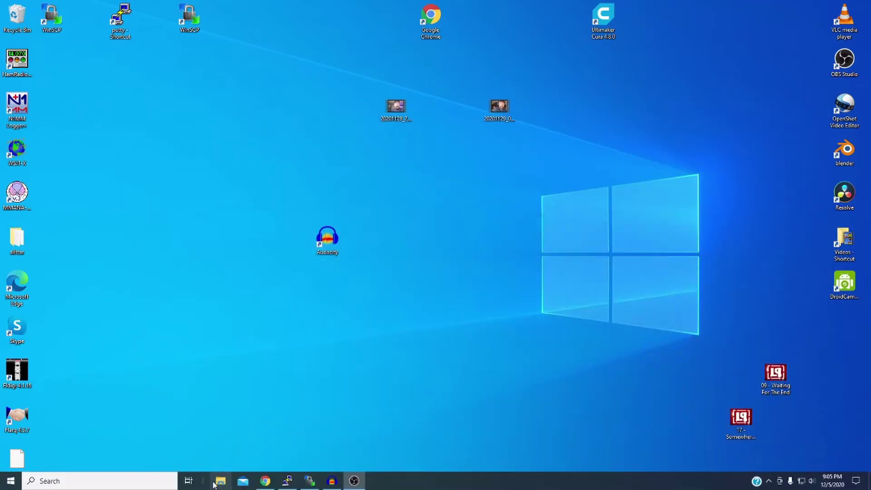
left_click(287, 481)
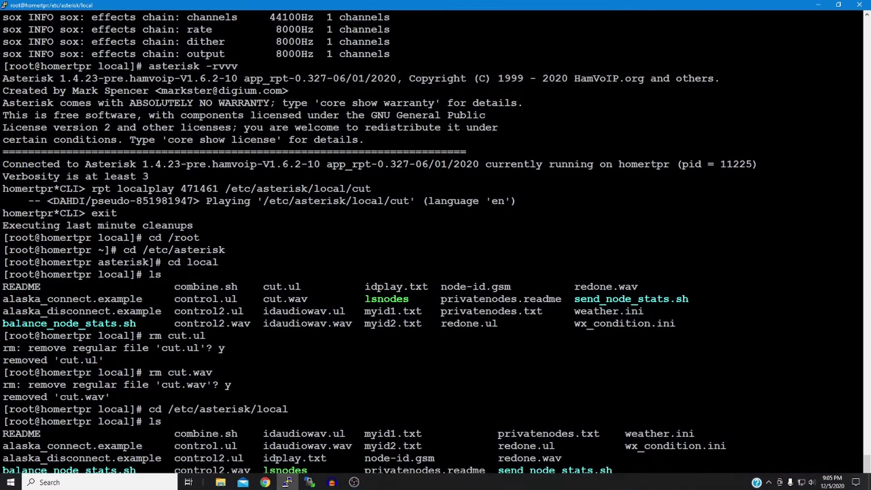
type("ls")
key("Return")
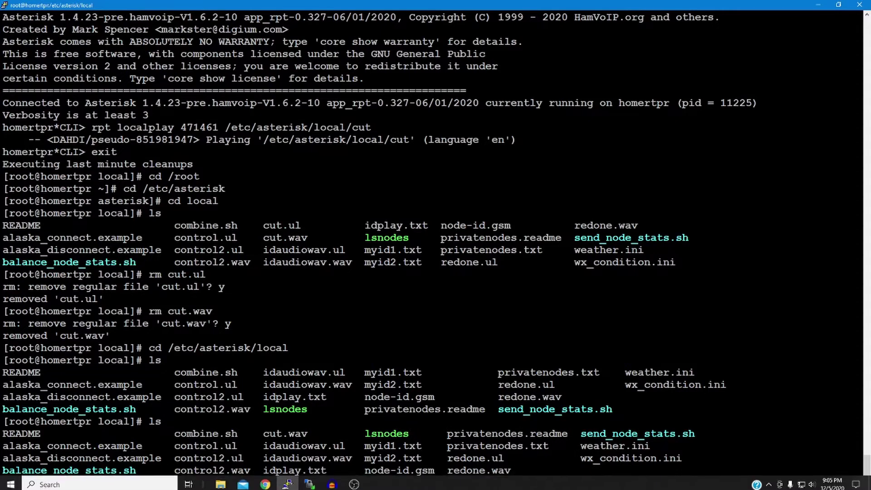
mouse_move(298, 483)
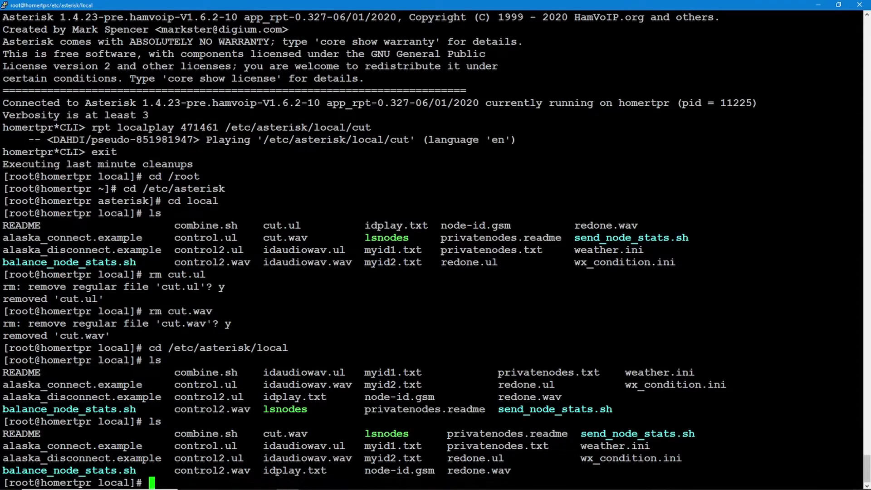
- Minimize PuTTY and open the Text to Speech How-to from the hamvoip.org page in Chrome
left_click(820, 5)
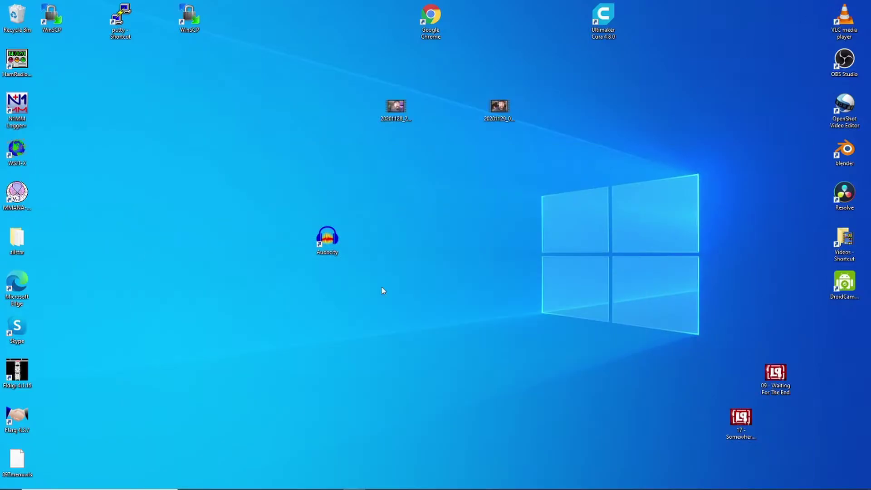
mouse_move(239, 486)
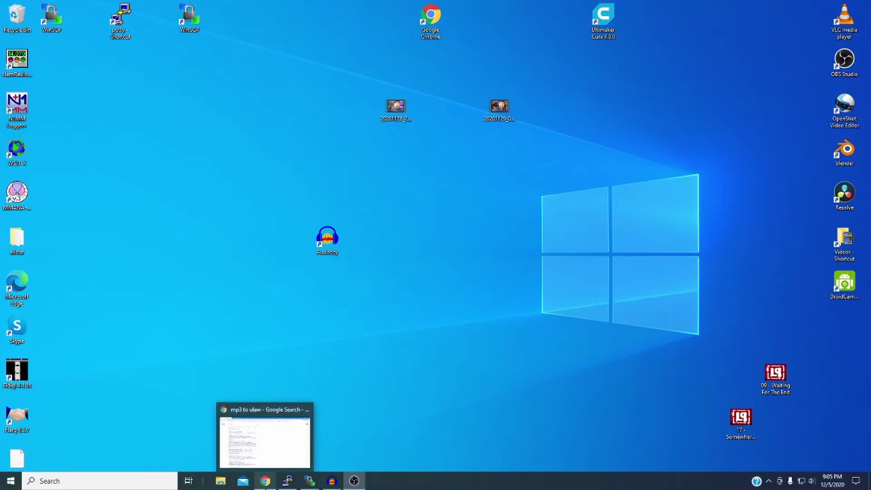
left_click(266, 480)
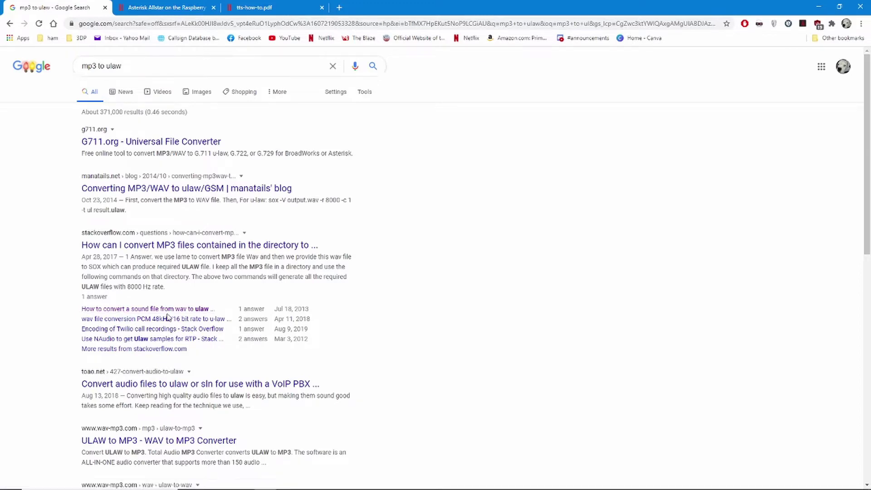
left_click(163, 8)
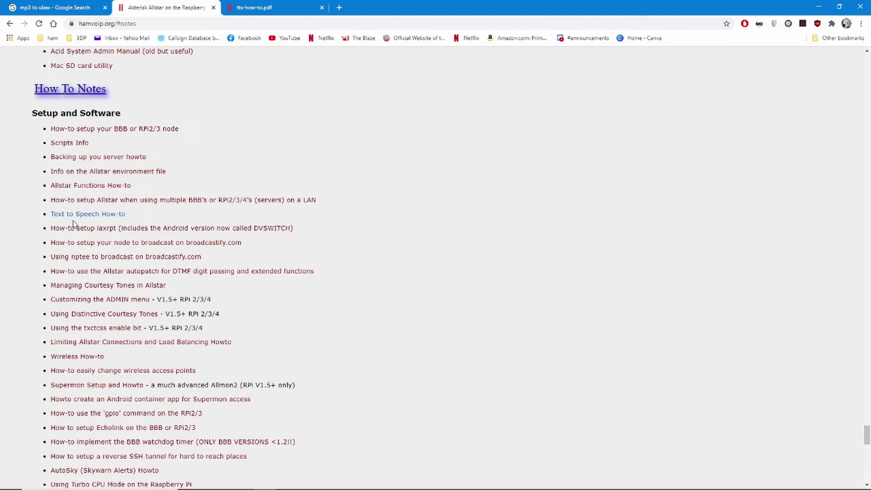
left_click(120, 221)
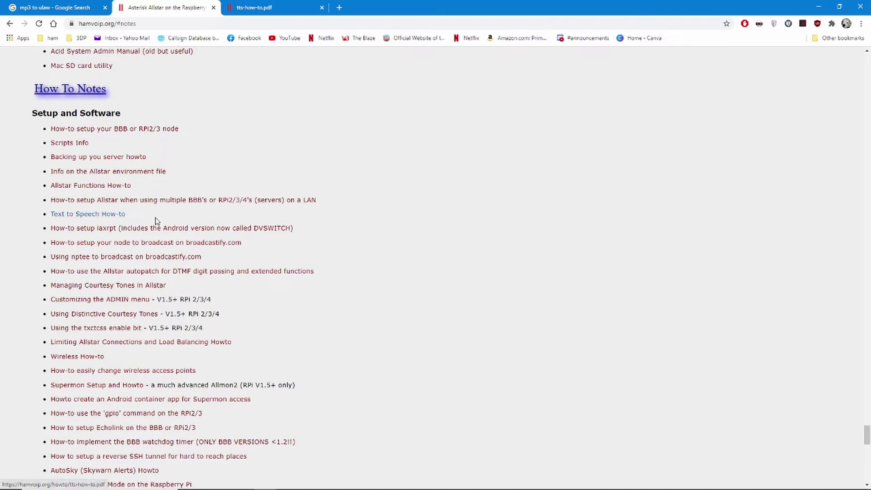
- In tts-how-to.pdf, select and copy the sox command for converting wav to 8 kHz ul
left_click(262, 9)
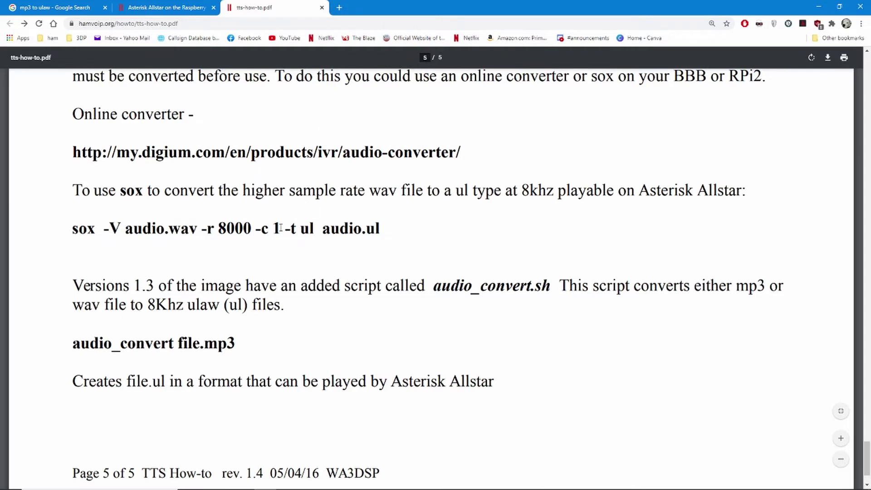
scroll(188, 271, "up", 1)
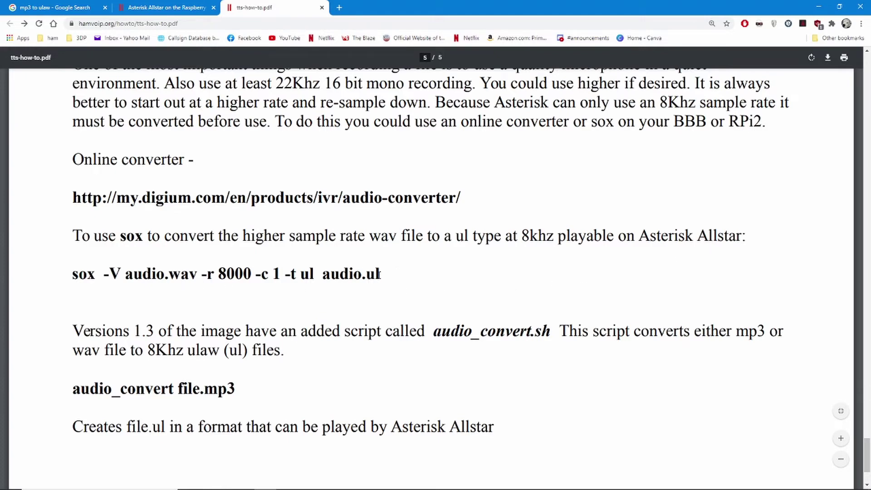
left_click_drag(379, 274, 75, 273)
right_click(80, 272)
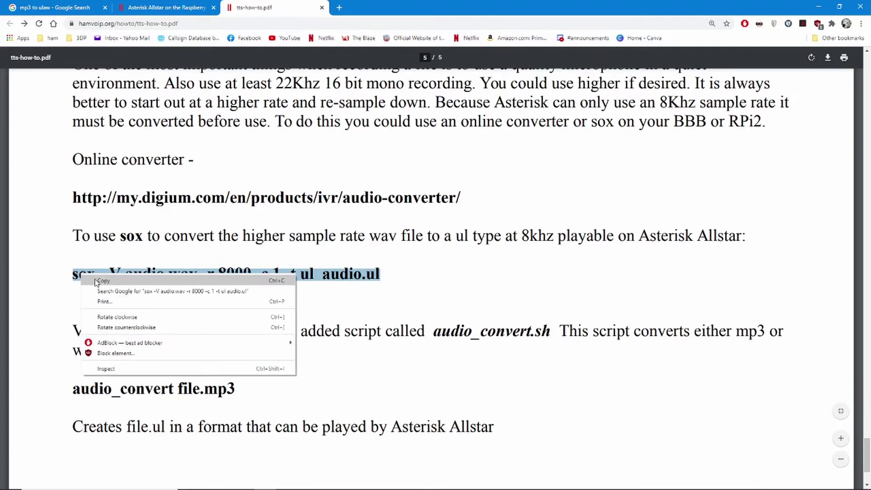
left_click(95, 279)
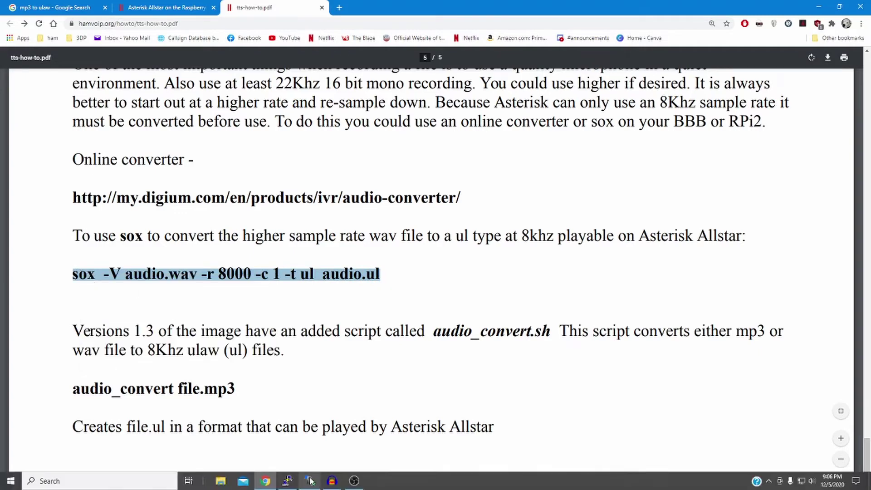
- Paste the sox command, change audio.wav/audio.ul to cut.wav/cut.ul, and run it to create cut.ul
left_click(310, 485)
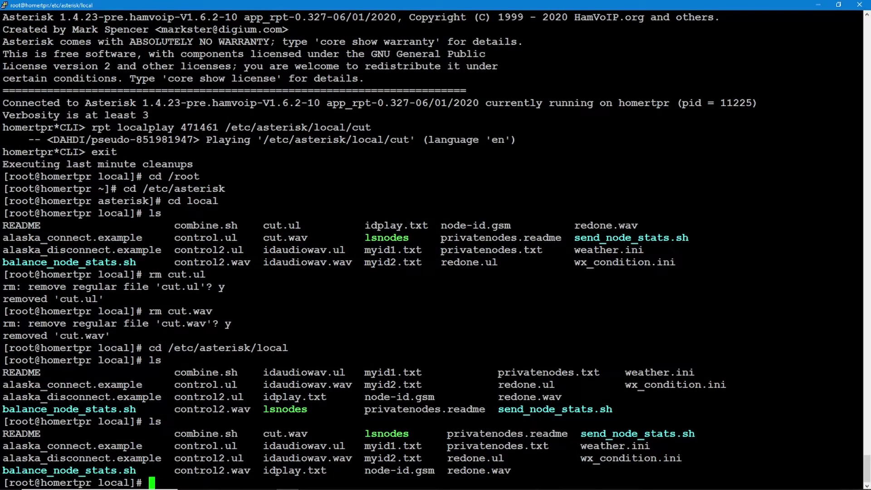
key("shift+Insert")
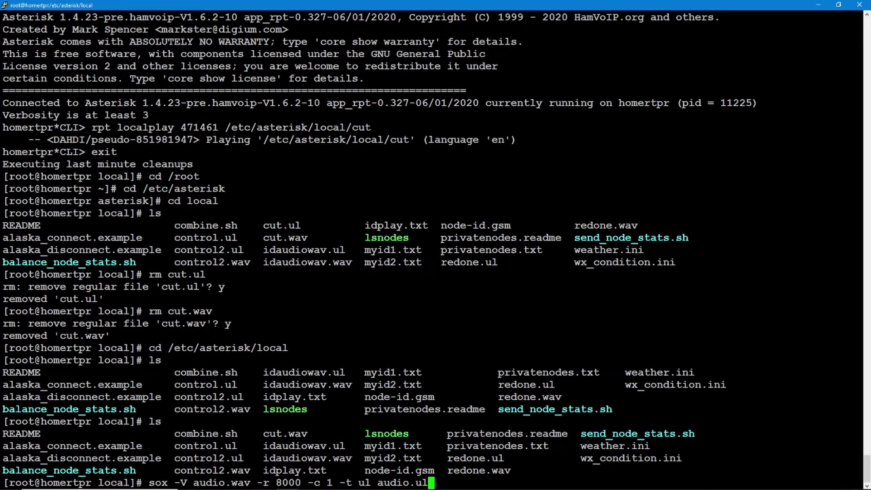
key("Left")
key("Left")
key("Left")
key("BackSpace")
key("BackSpace")
key("BackSpace")
key("BackSpace")
key("BackSpace")
type("cut")
key("Left")
key("Left")
key("Left")
key("Left")
key("Left")
key("Left")
key("Left")
key("Left")
key("Left")
key("Left")
key("Left")
key("Left")
key("Left")
key("Left")
key("Left")
key("Left")
key("Left")
key("Left")
key("Left")
key("Left")
key("Left")
key("Left")
key("Left")
key("Left")
key("BackSpace")
key("BackSpace")
key("BackSpace")
key("BackSpace")
key("BackSpace")
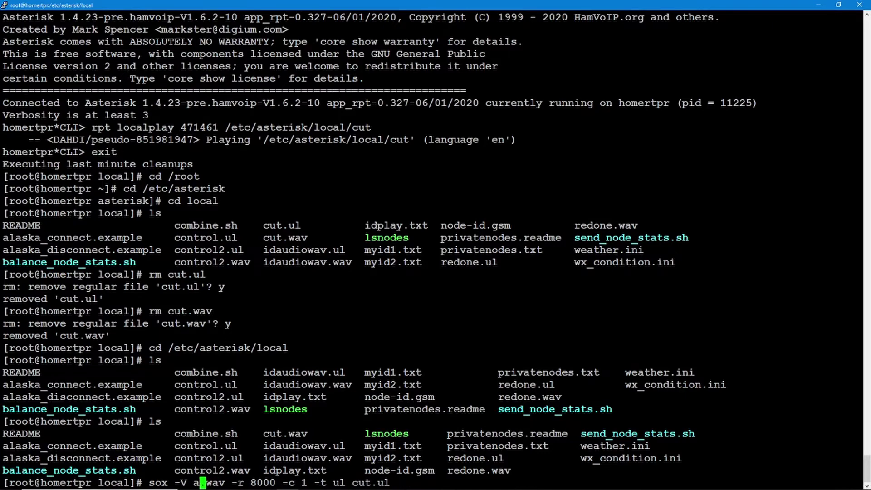
type("cut")
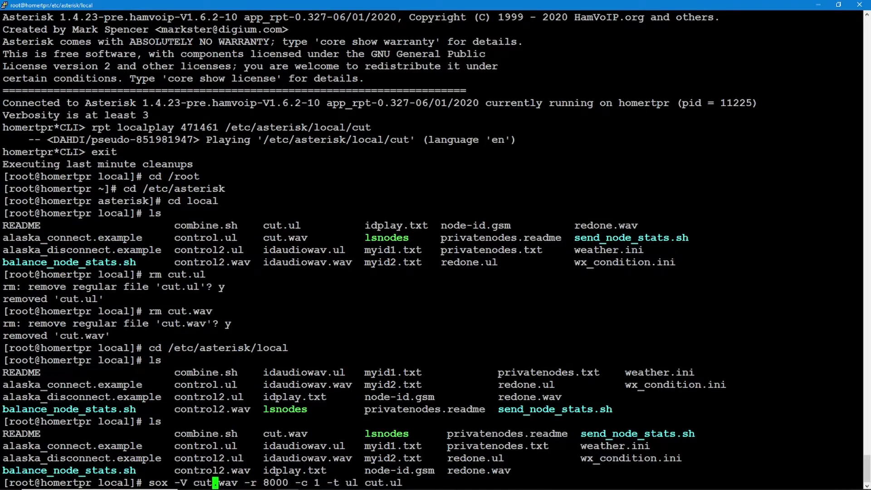
key("Return")
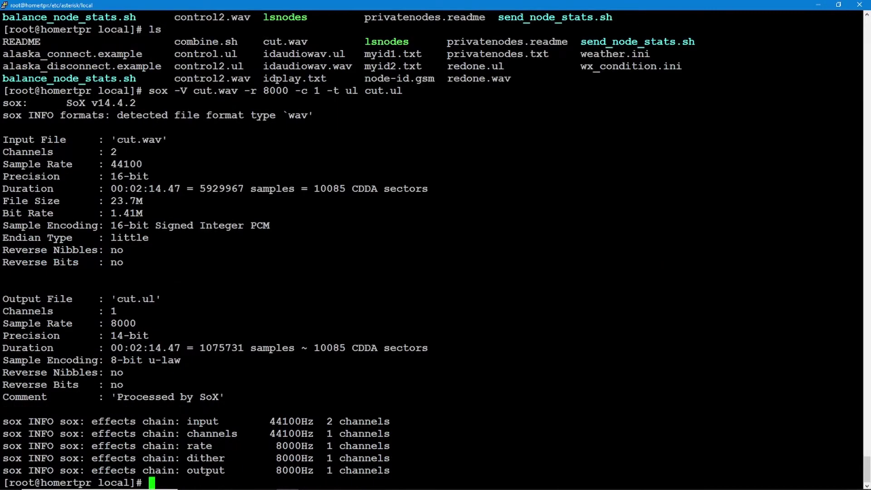
type("aterisk -rvvv")
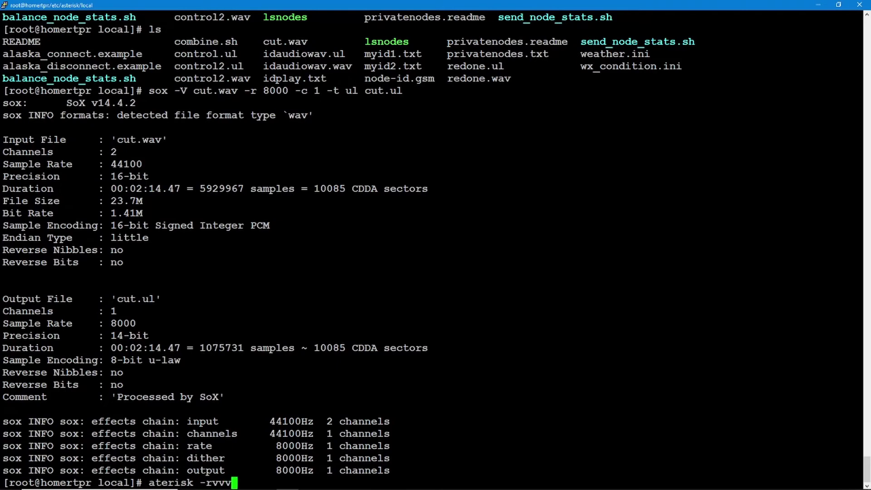
- Attach with asterisk -rvvv and recall rpt localplay 471461 /etc/asterisk/local/cut at the prompt
key("Return")
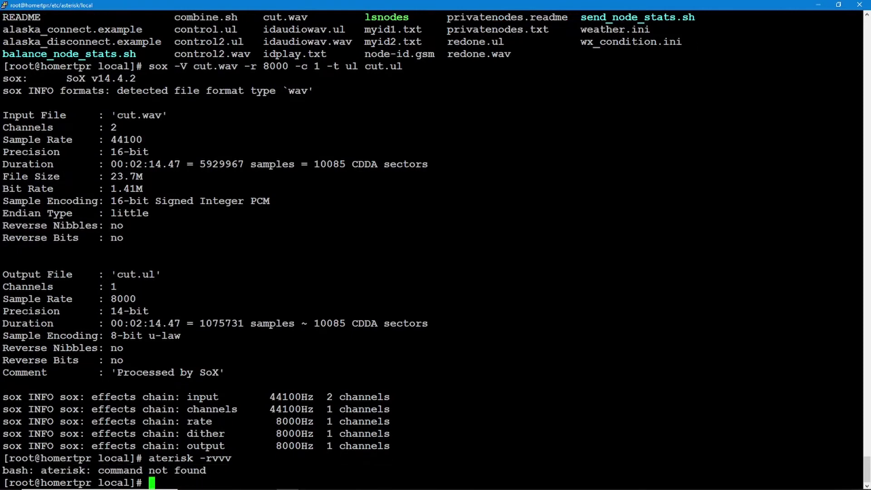
type("asterisk -rvv")
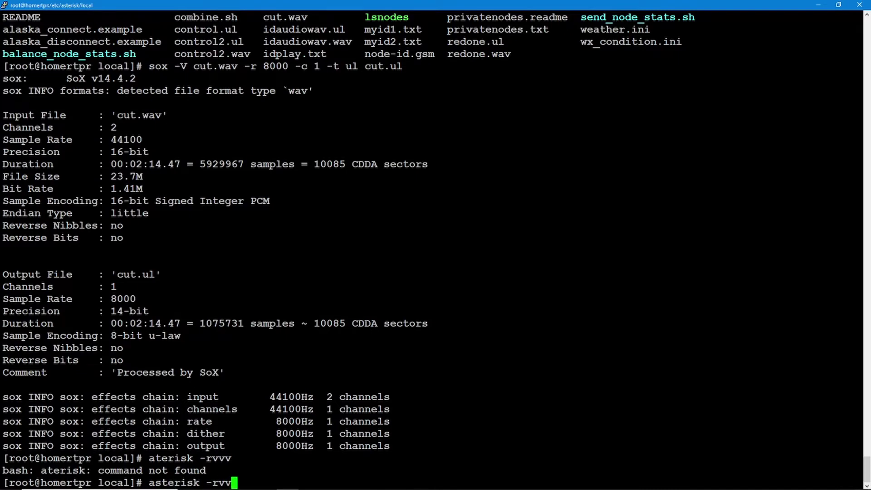
type("v")
key("Return")
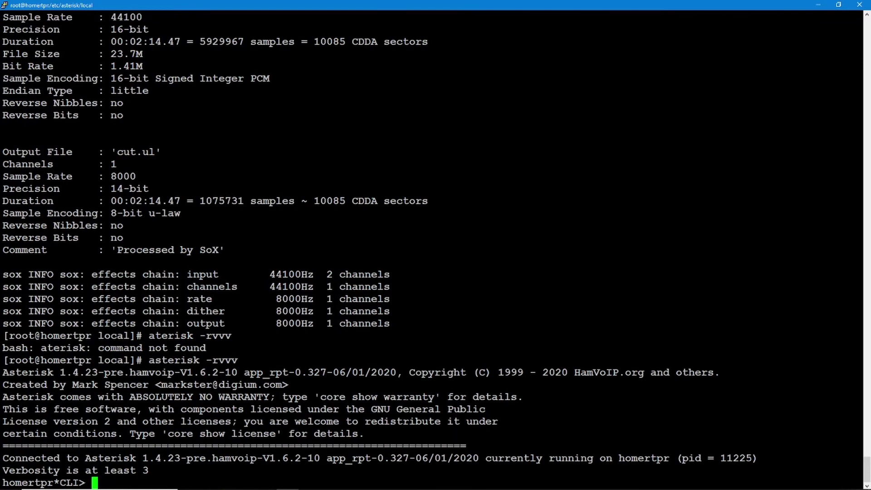
type("exit")
key("Up")
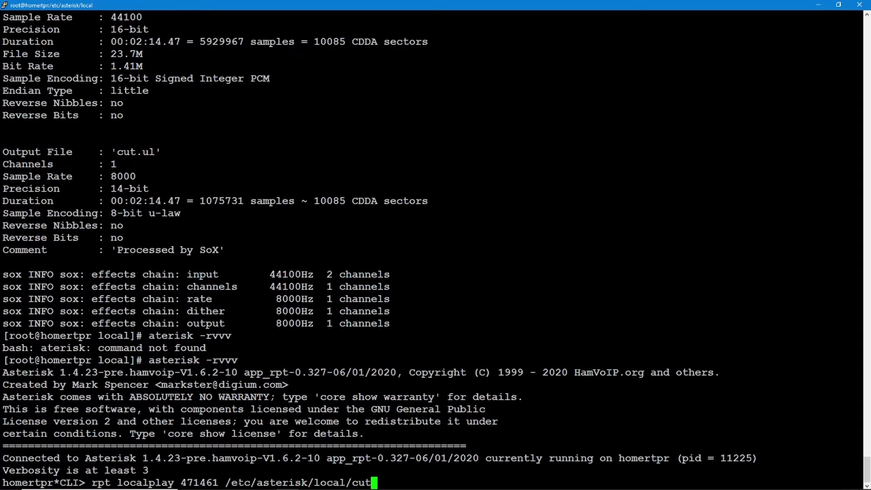
key("Left")
key("Left")
key("Left")
key("Left")
key("Left")
key("Left")
key("Left")
key("Left")
key("Left")
key("Left")
key("Left")
key("Left")
key("Left")
key("Left")
key("Left")
key("Left")
key("Left")
key("Left")
key("Left")
key("Left")
key("Left")
key("Left")
key("Left")
key("Left")
key("Left")
key("Left")
key("Left")
key("Left")
key("Left")
key("Left")
key("Left")
key("Left")
key("Left")
key("Right")
key("Right")
key("Right")
key("Right")
key("Right")
key("Right")
key("Right")
key("Right")
key("Right")
key("Right")
key("Right")
key("Right")
key("Right")
key("Right")
key("Right")
key("Right")
key("Right")
key("Right")
key("Right")
key("Right")
key("Right")
key("Right")
key("Right")
key("Right")
key("Right")
key("Right")
key("Right")
key("Right")
key("Right")
key("Right")
key("Right")
key("Right")
key("Right")
key("Right")
key("Right")
key("Right")
key("Right")
key("Right")
key("Right")
key("Right")
key("Right")
key("Right")
key("Right")
key("Right")
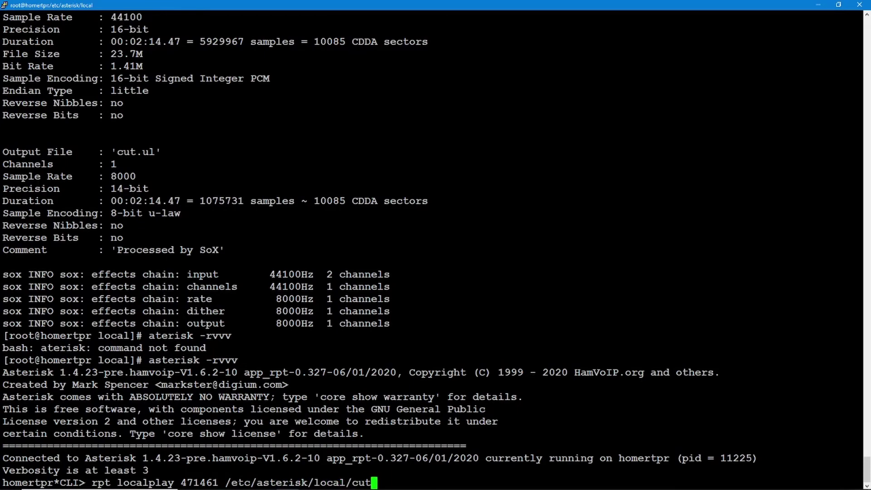